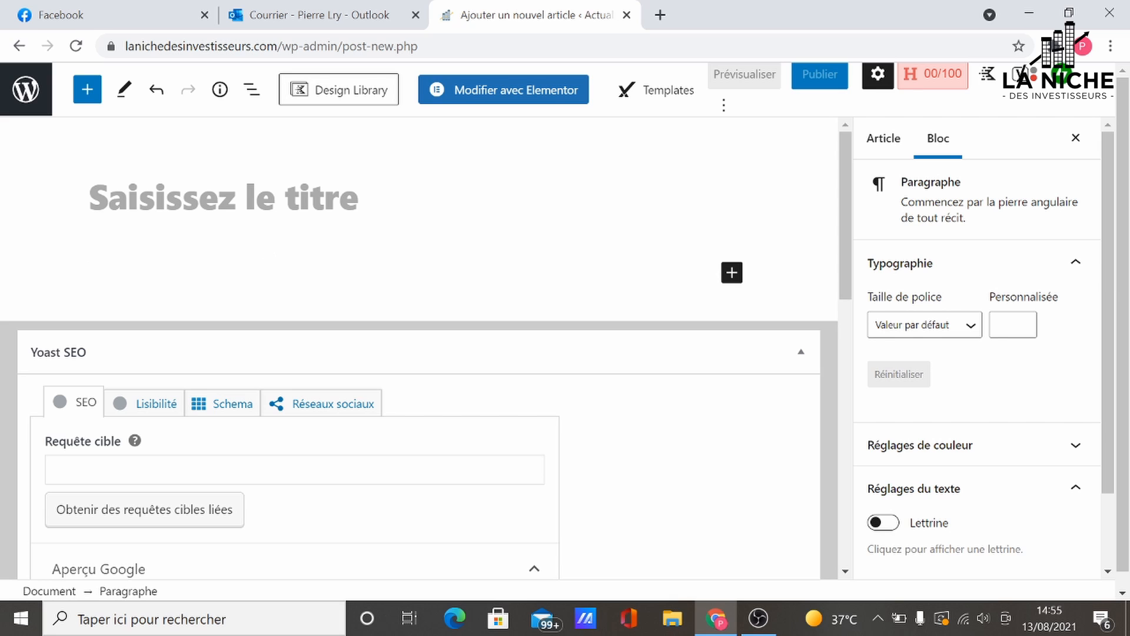
# Title the new post "miel" and move on to its first paragraph
pyautogui.click(199, 198)
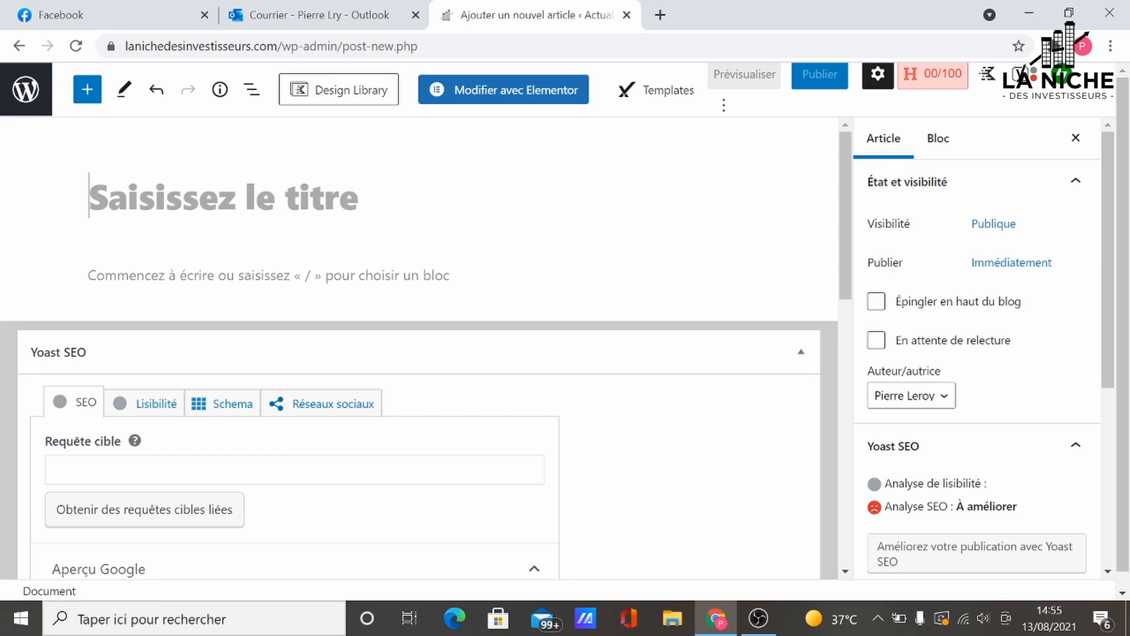
pyautogui.write('miel')
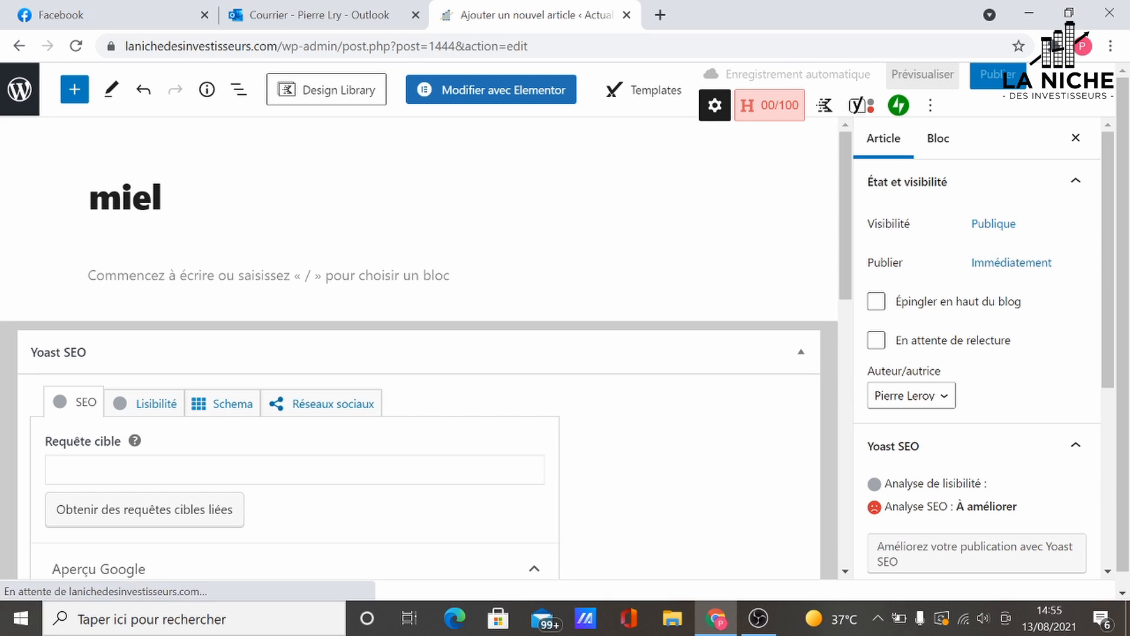
pyautogui.press('Return')
# Enter "djvenvnnvnenvne" as the first paragraph, select that text and open its link settings
pyautogui.write('djvenvn')
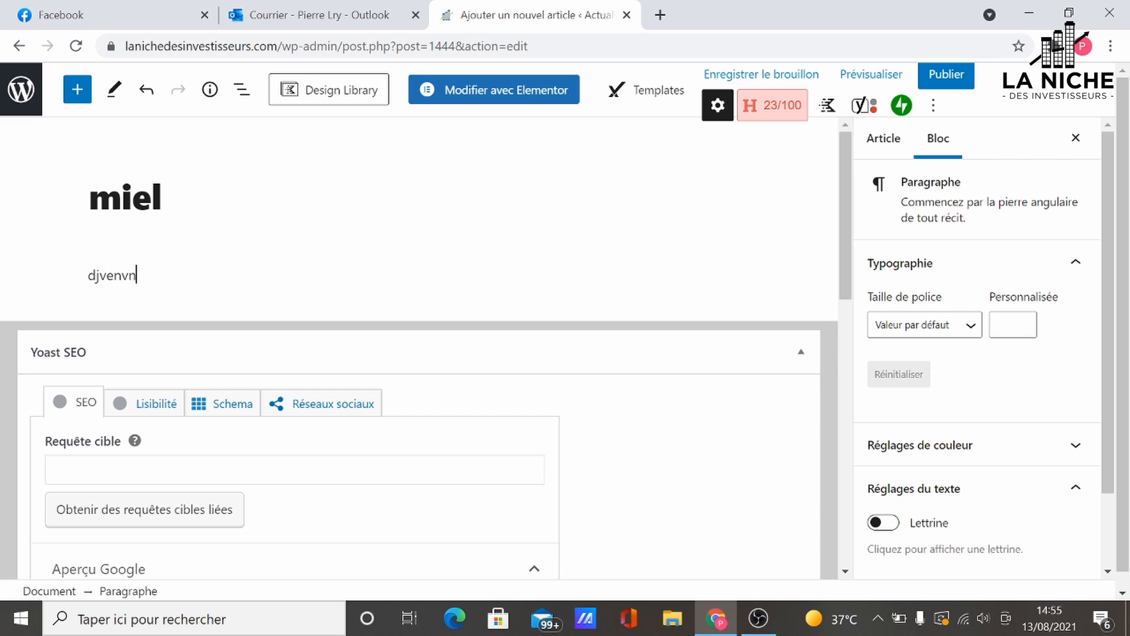
pyautogui.write('nvnenvne')
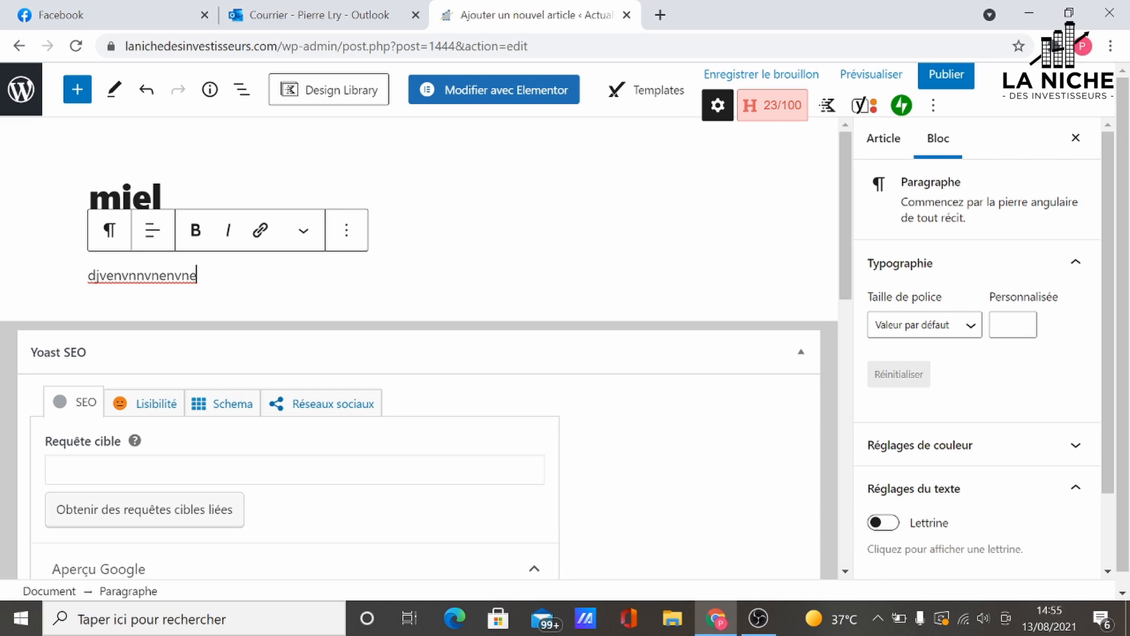
pyautogui.click(260, 231)
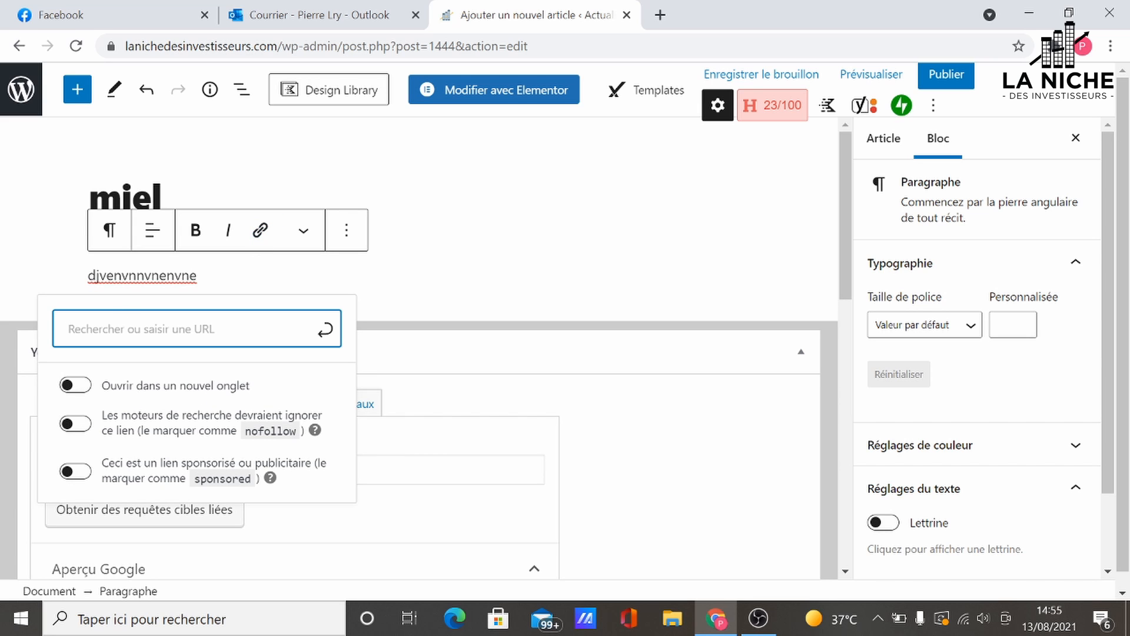
pyautogui.moveTo(197, 275); pyautogui.dragTo(85, 285)
pyautogui.click(259, 231)
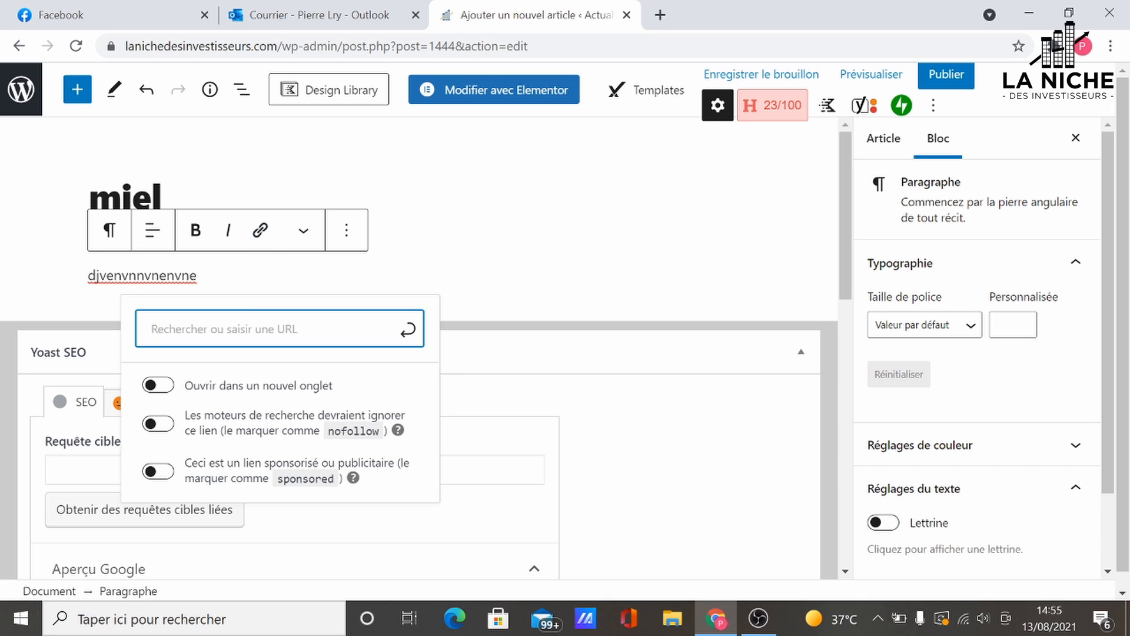
# Open the YouTube channel's videos page in a new browser tab and copy its address
pyautogui.click(660, 14)
pyautogui.write('y')
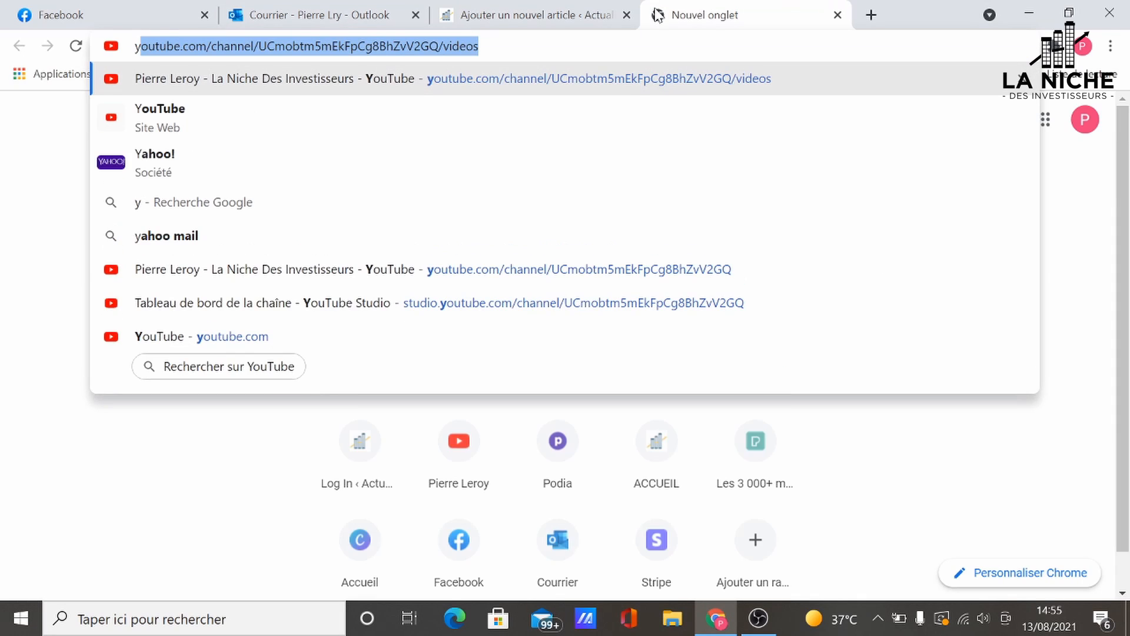
pyautogui.press('Return')
pyautogui.rightClick(425, 42)
pyautogui.hotkey('ctrl', 'c')
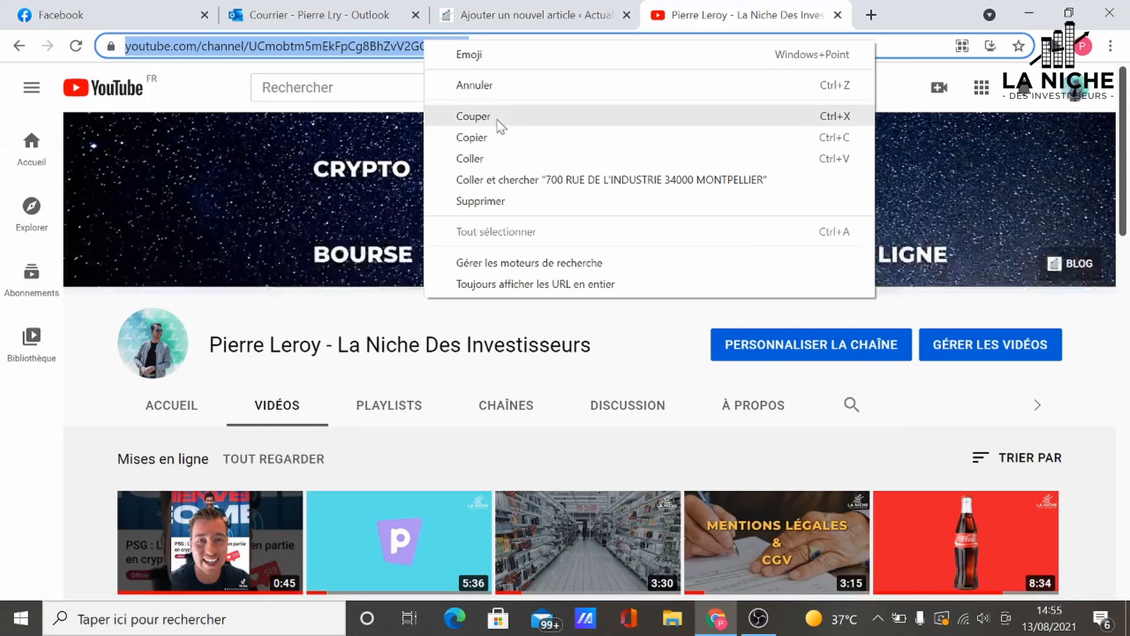
pyautogui.click(530, 137)
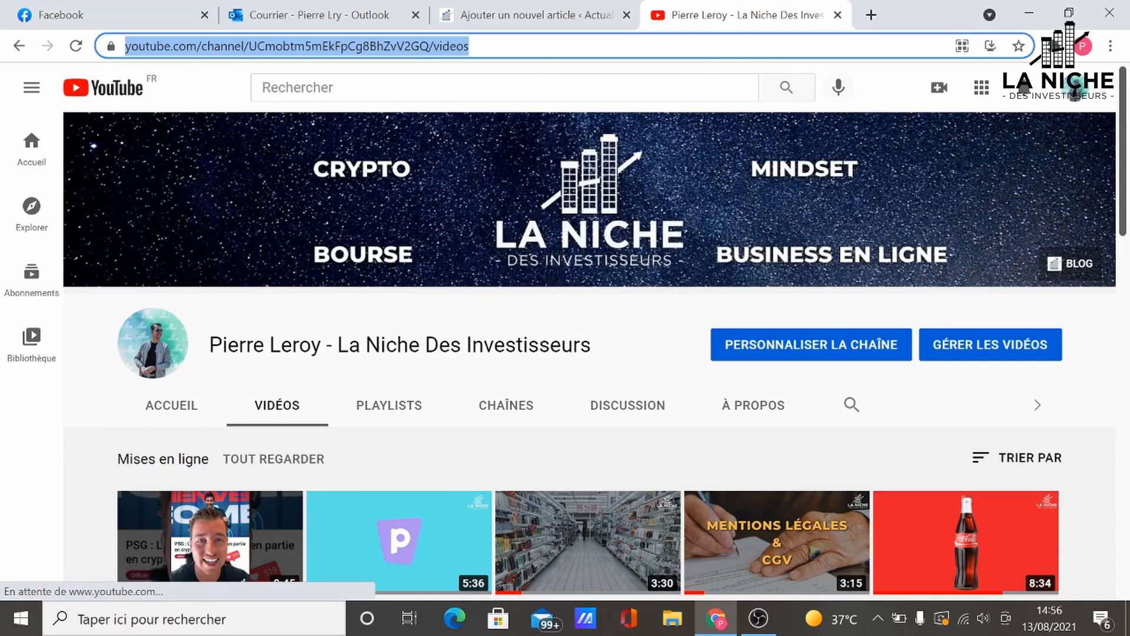
# Back in the post editor, link the paragraph text to the copied YouTube channel address
pyautogui.click(521, 15)
pyautogui.rightClick(260, 326)
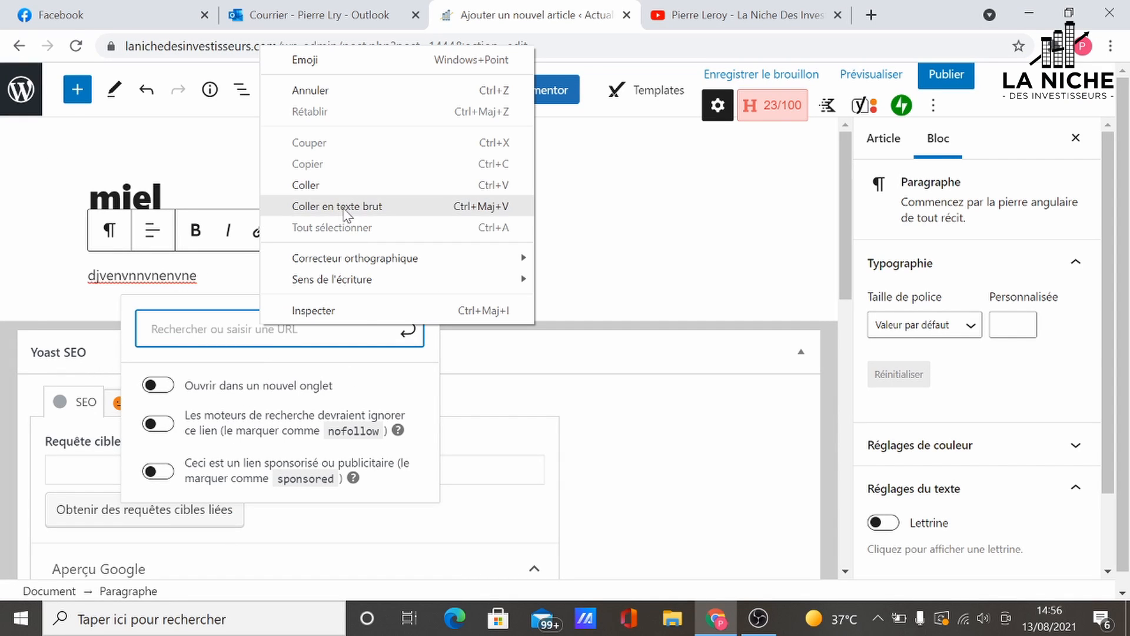
pyautogui.click(330, 185)
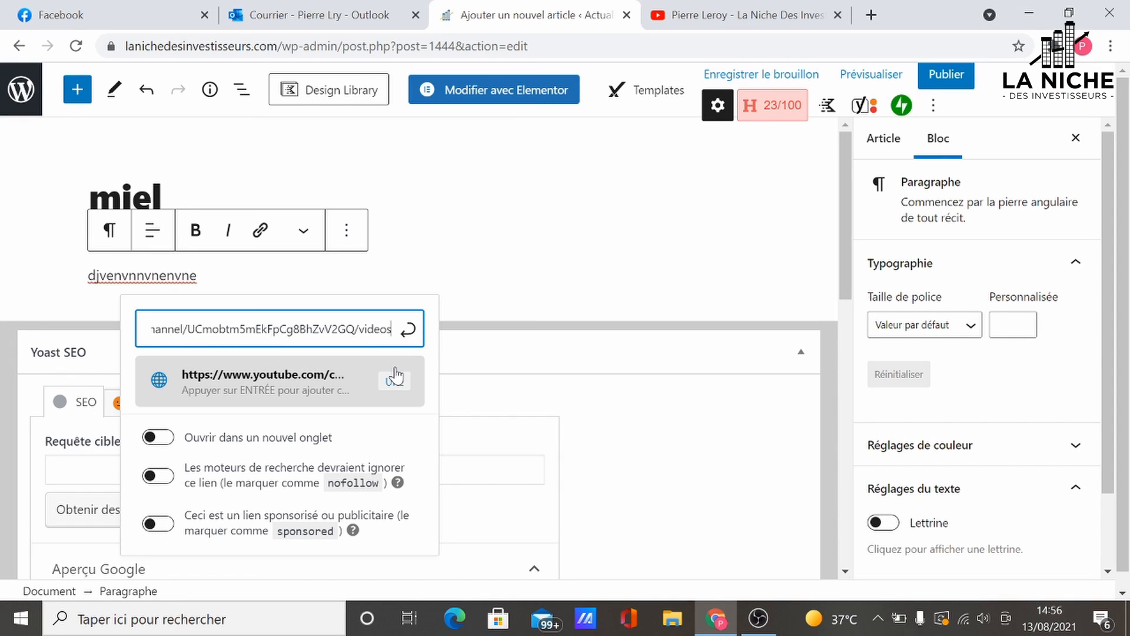
pyautogui.click(328, 389)
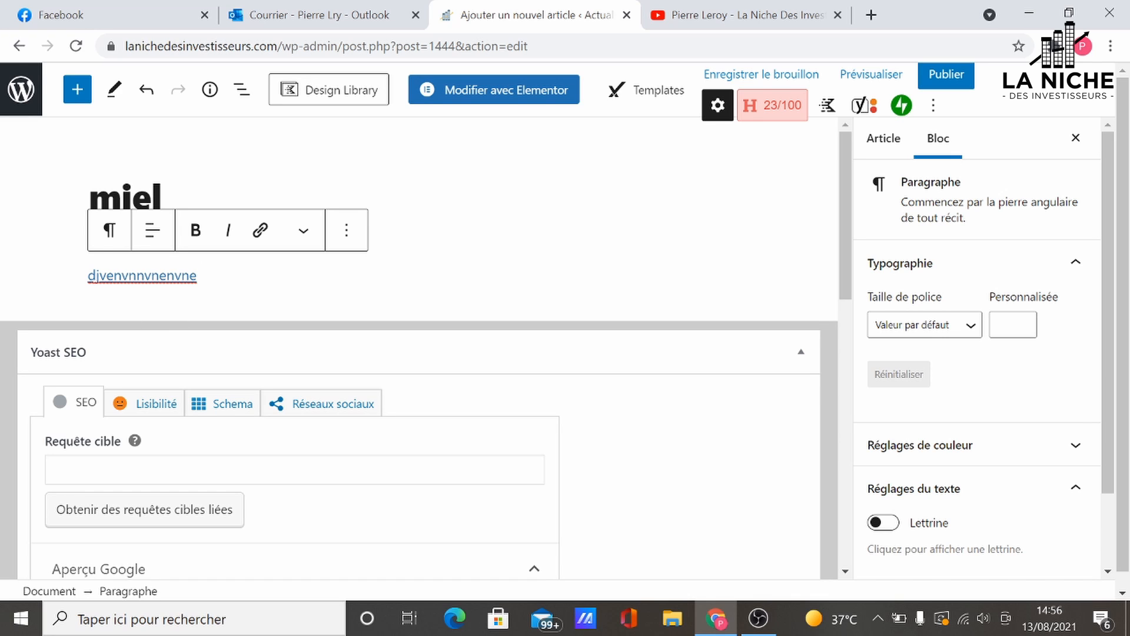
pyautogui.click(659, 9)
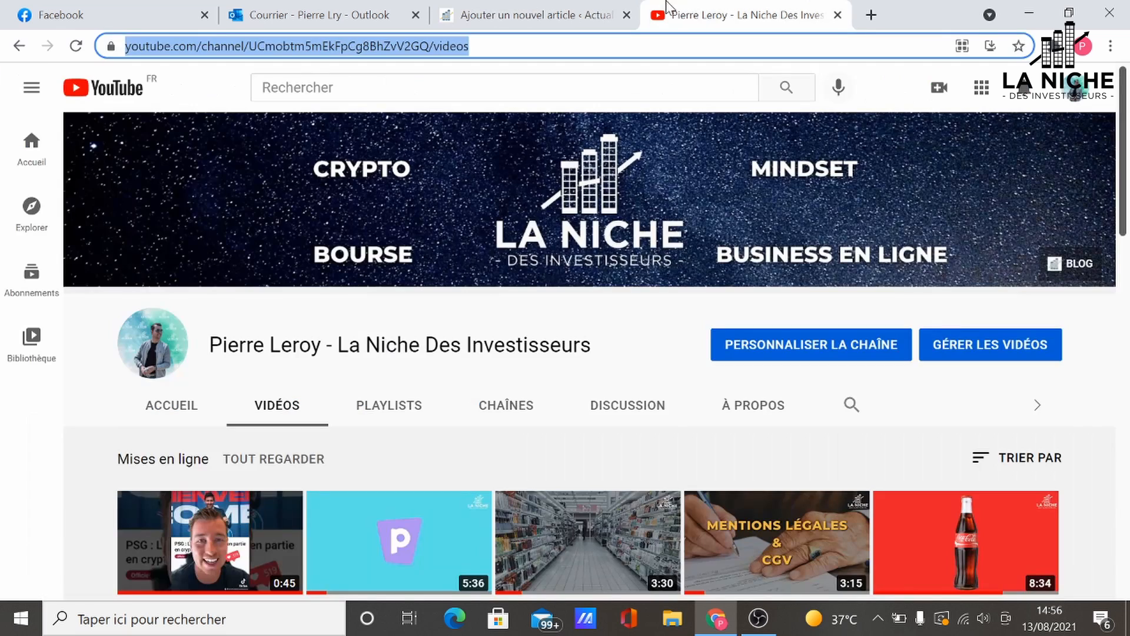
pyautogui.click(591, 6)
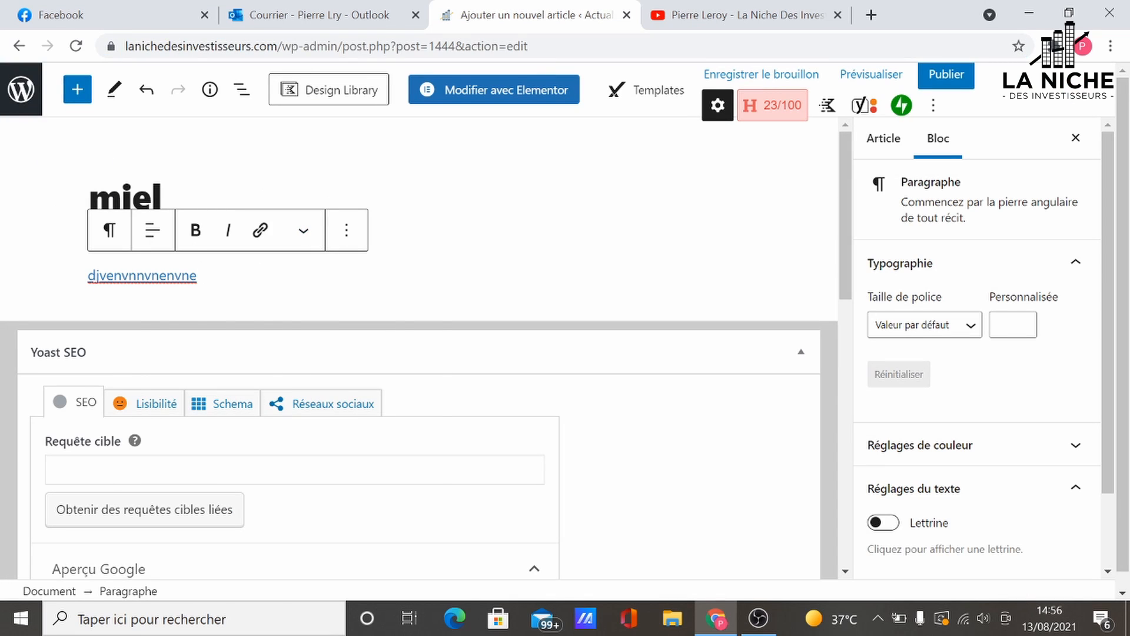
# Delete the linked paragraph text from the post body
pyautogui.doubleClick(190, 276)
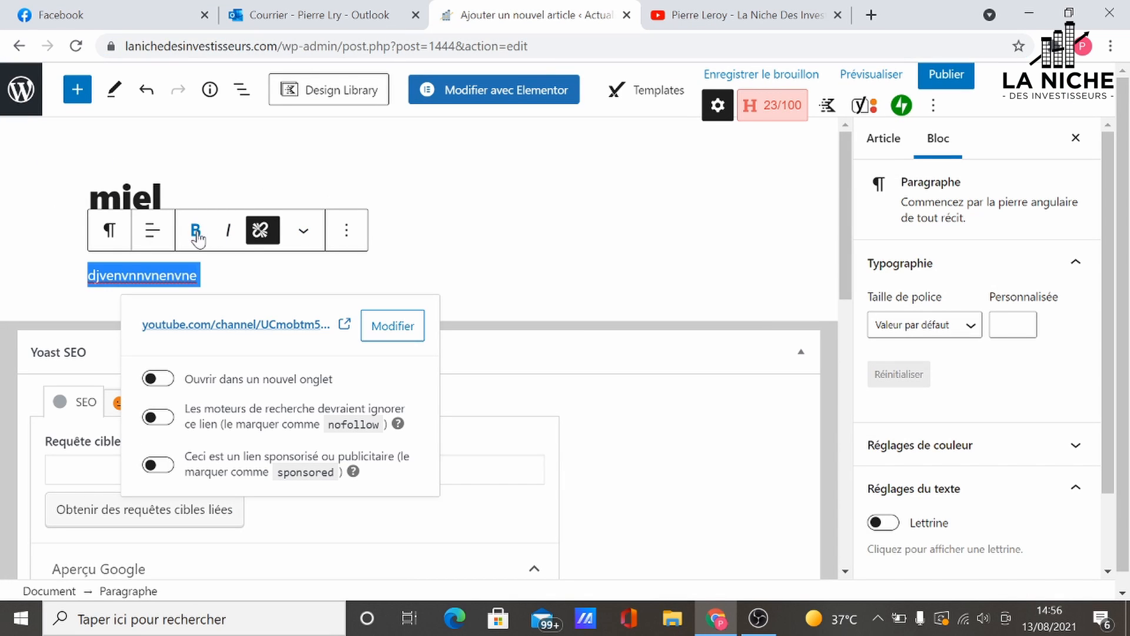
pyautogui.click(202, 275)
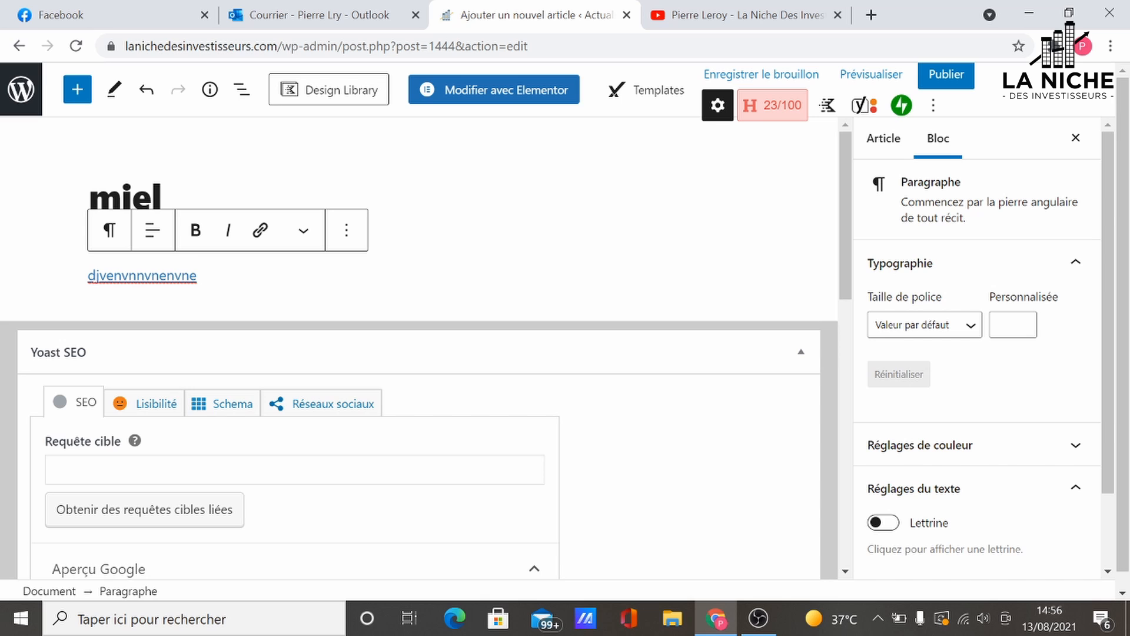
pyautogui.moveTo(203, 275); pyautogui.dragTo(57, 277)
pyautogui.press('BackSpace')
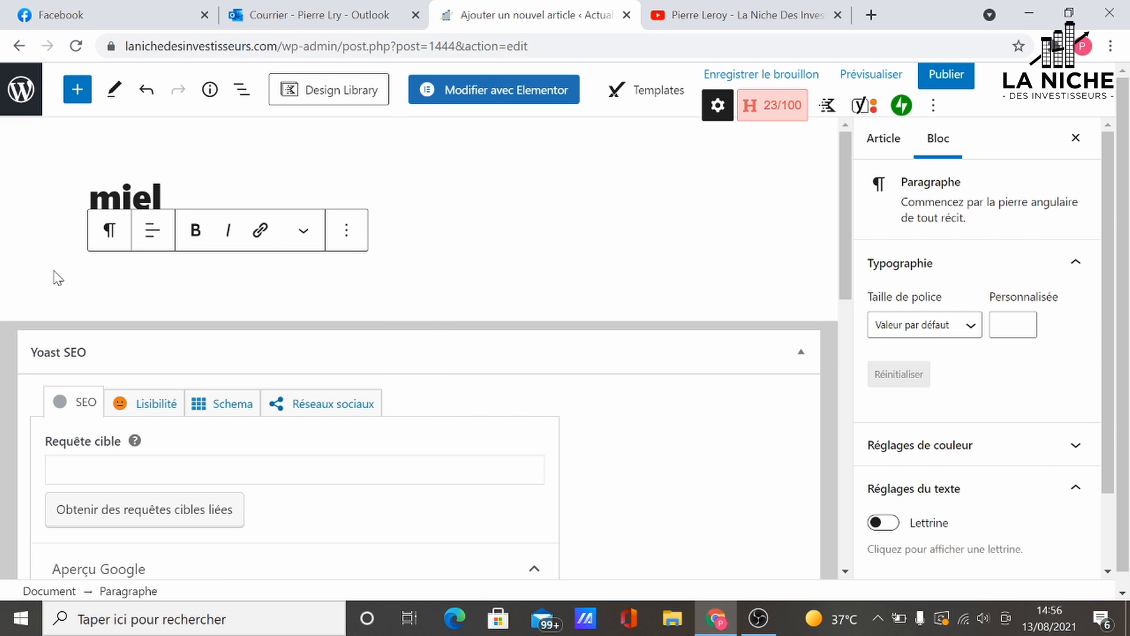
pyautogui.click(26, 240)
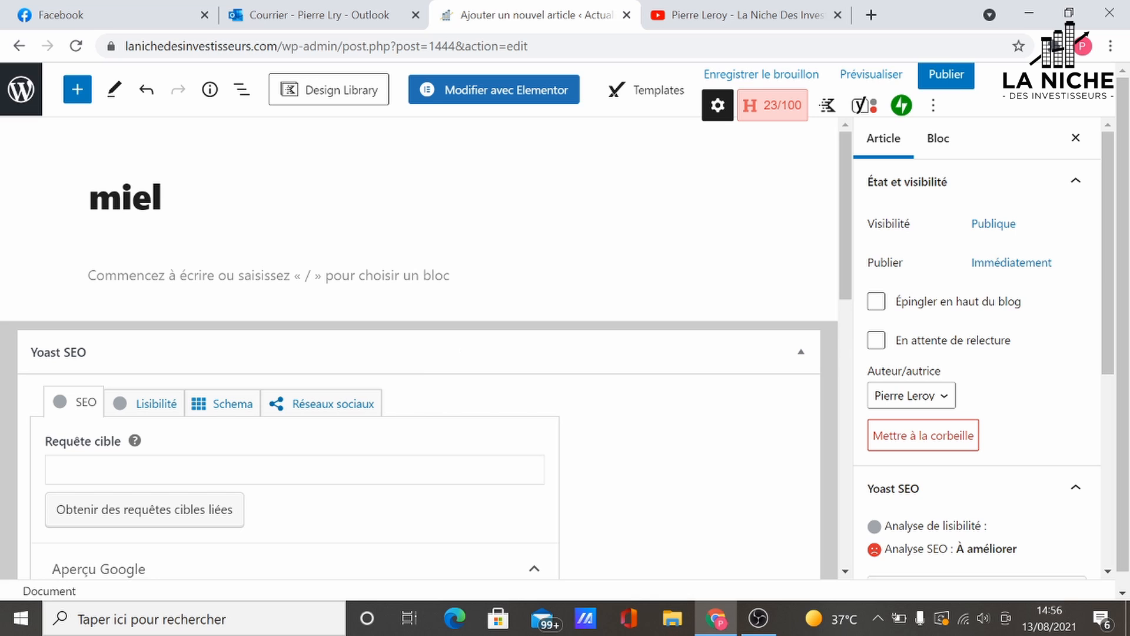
# Open the post in Elementor, leaving the current editor page despite its unsaved changes
pyautogui.click(546, 91)
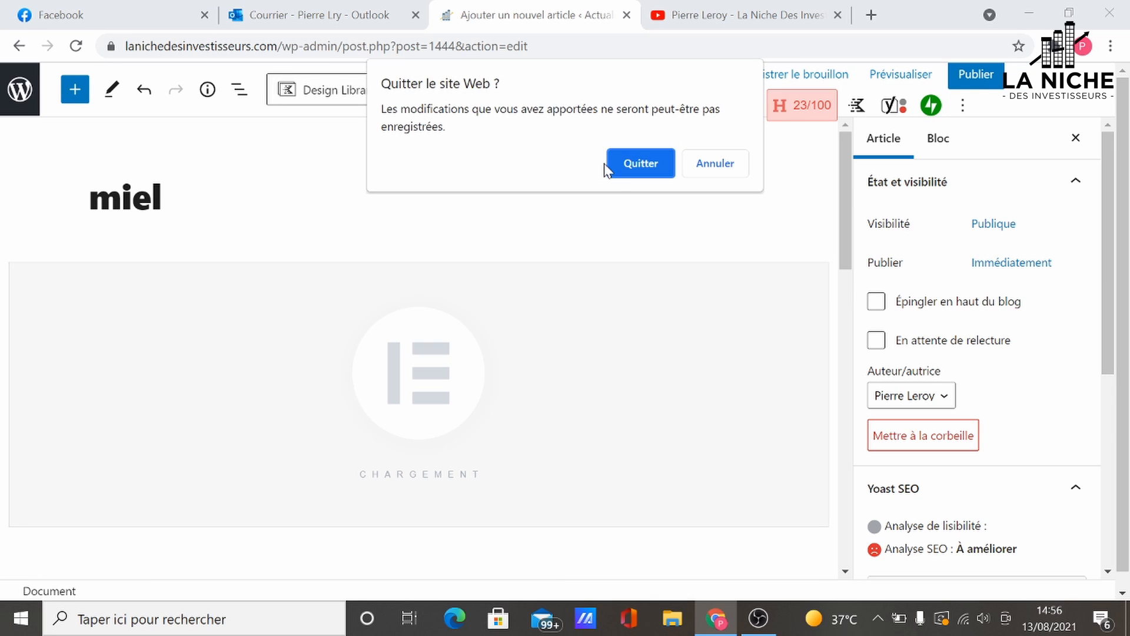
pyautogui.click(616, 165)
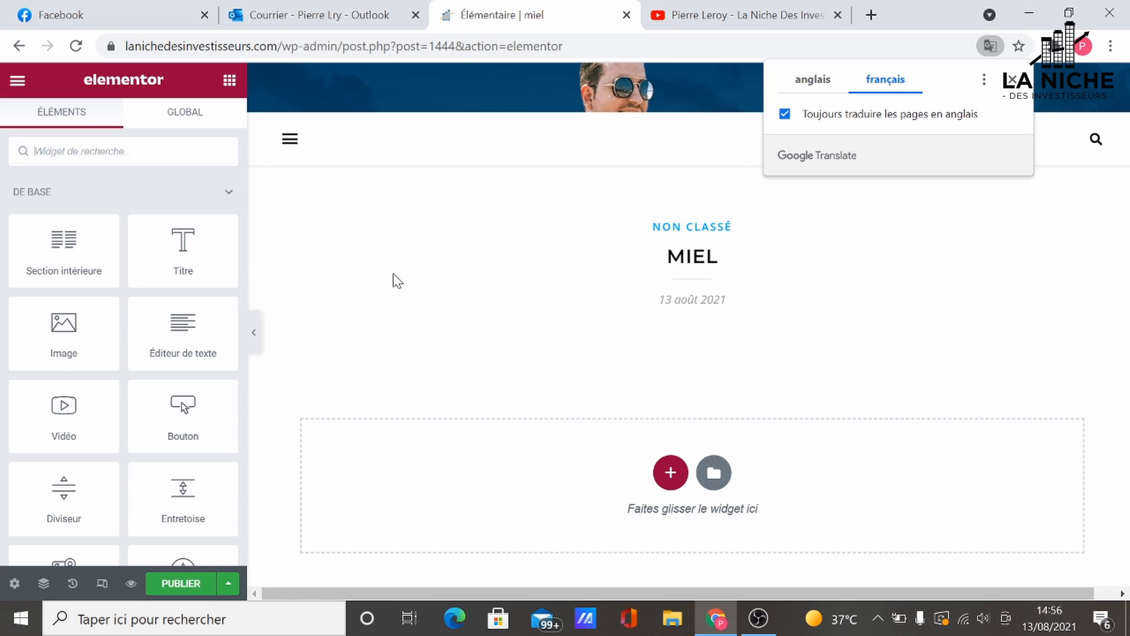
# Add a text editor widget to the post's empty section and look over the rest of the page preview
pyautogui.moveTo(177, 327); pyautogui.dragTo(686, 388)
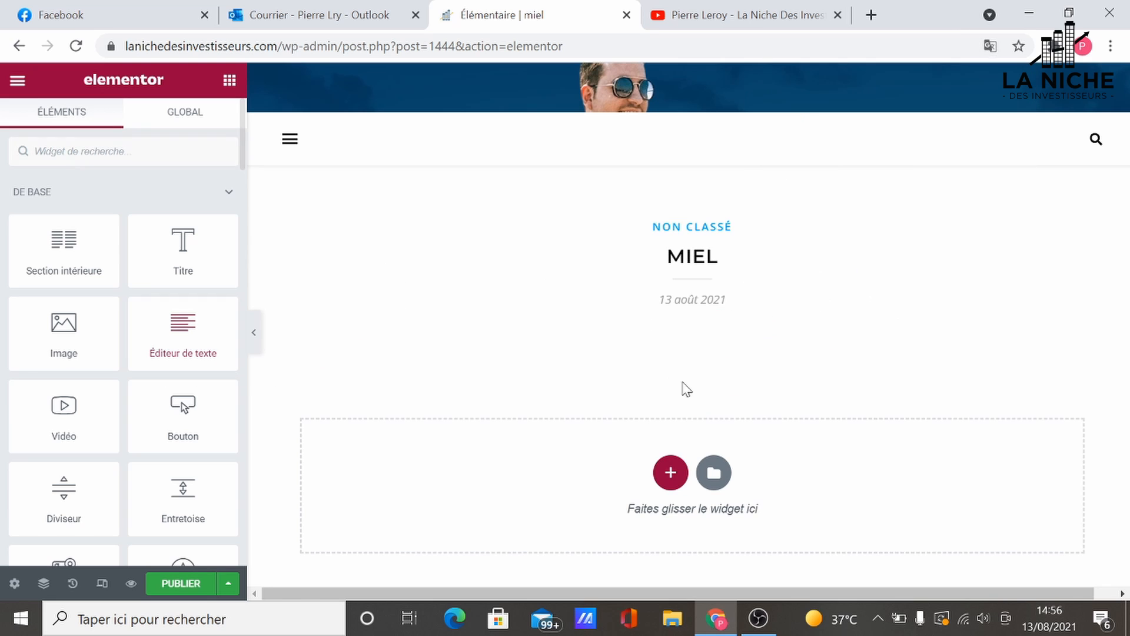
pyautogui.moveTo(179, 329); pyautogui.dragTo(759, 494)
pyautogui.scroll(-4, 695, 324)
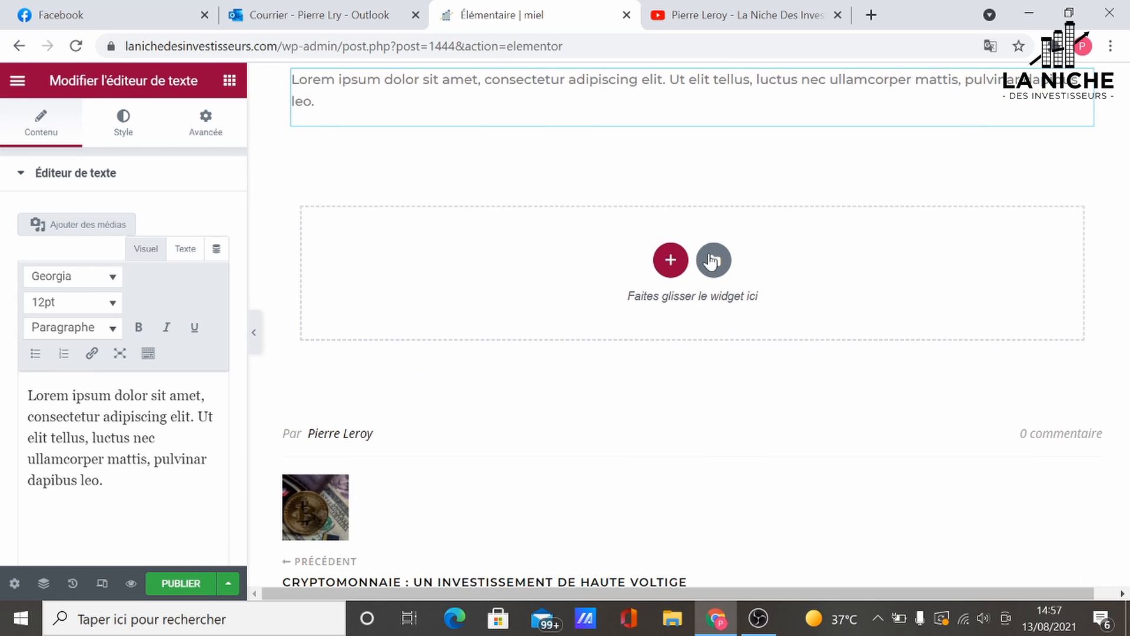
pyautogui.scroll(-8, 578, 316)
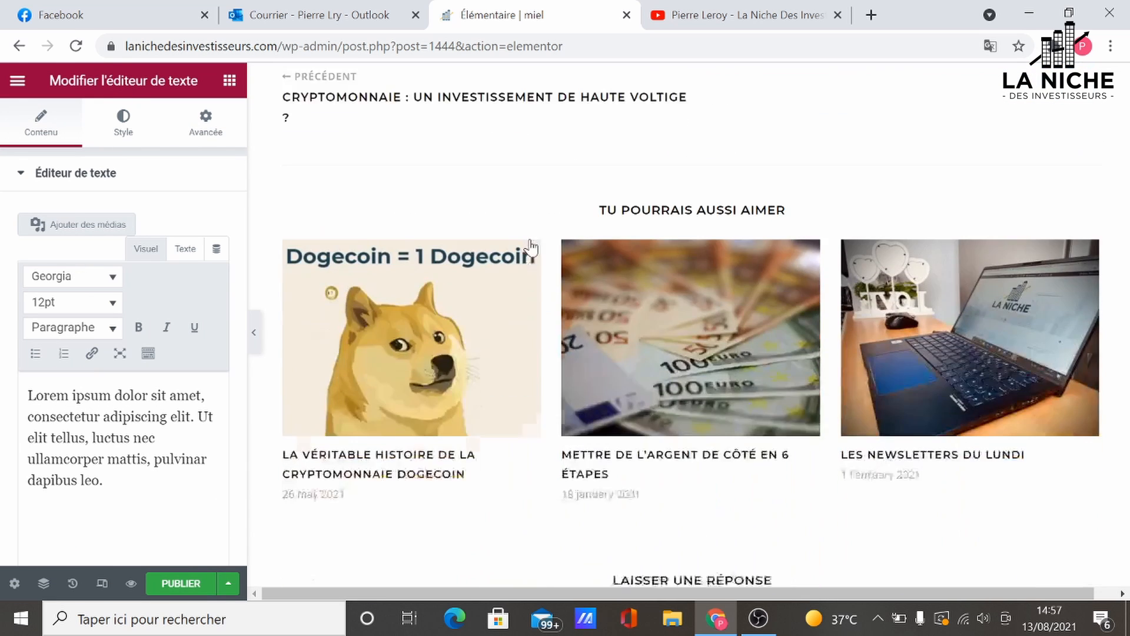
pyautogui.scroll(-1, 530, 247)
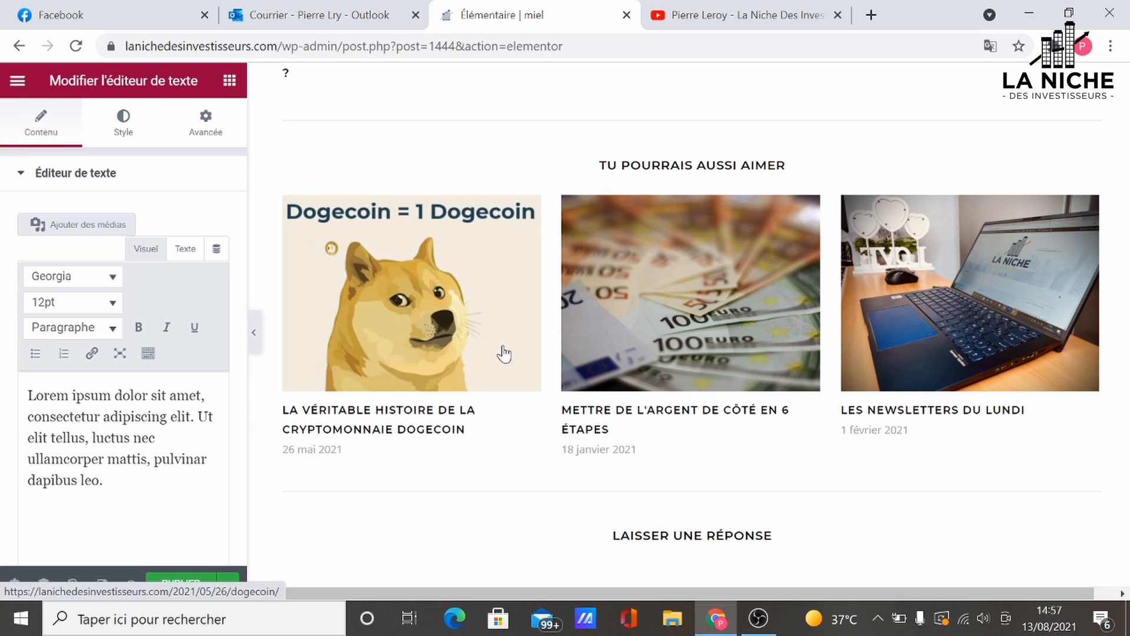
pyautogui.scroll(7, 748, 338)
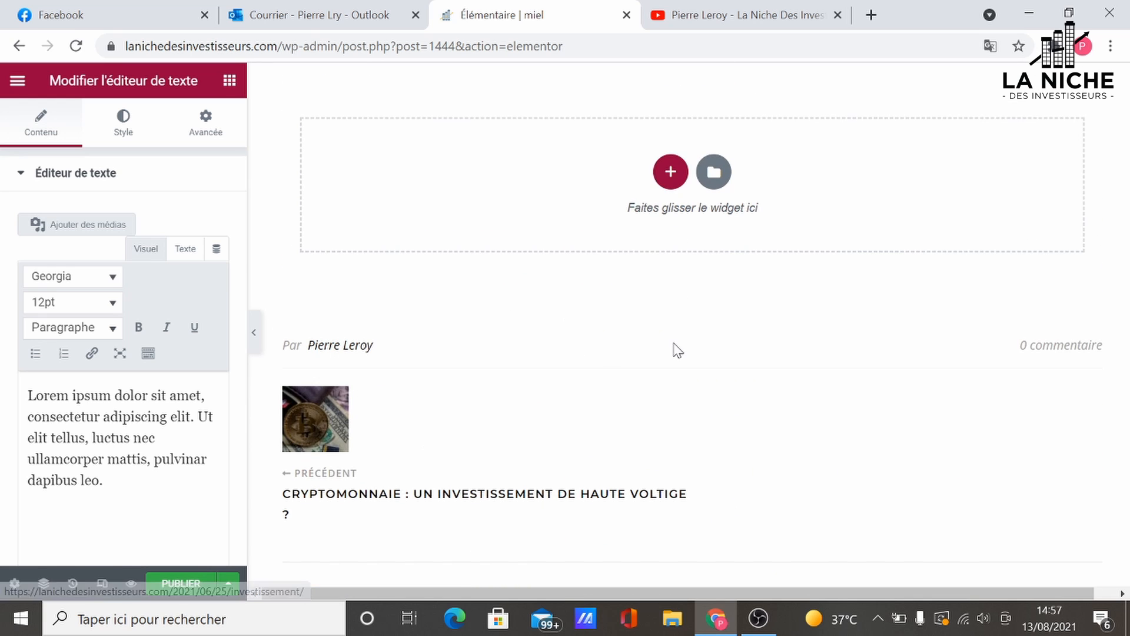
pyautogui.scroll(10, 707, 322)
# Return to the WordPress post editor, discarding the unsaved Elementor changes
pyautogui.click(9, 47)
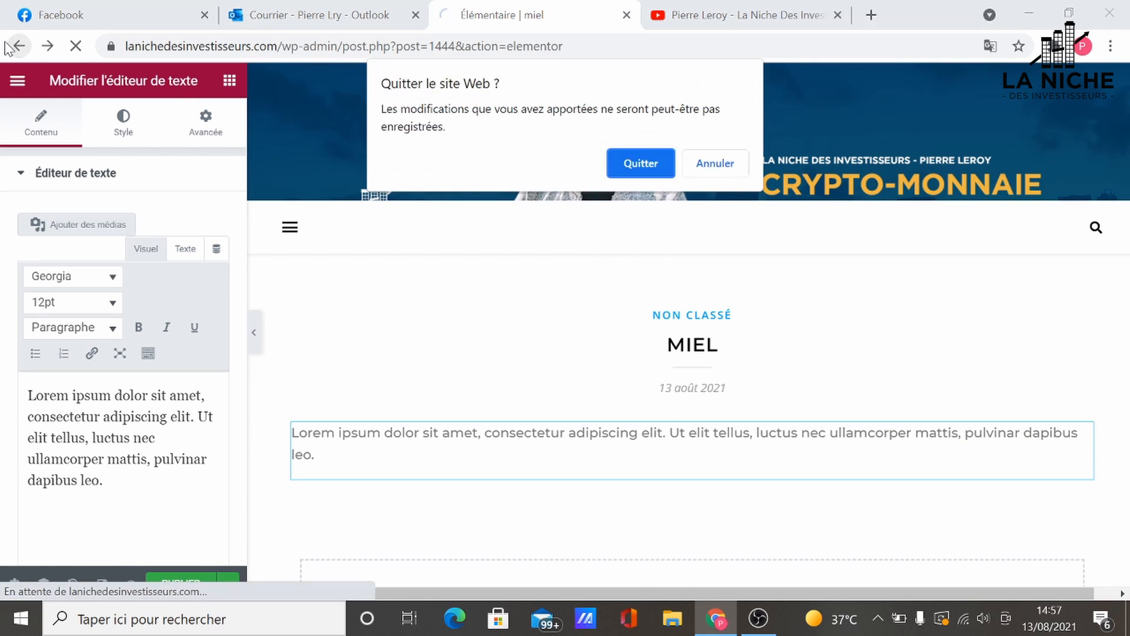
pyautogui.click(616, 164)
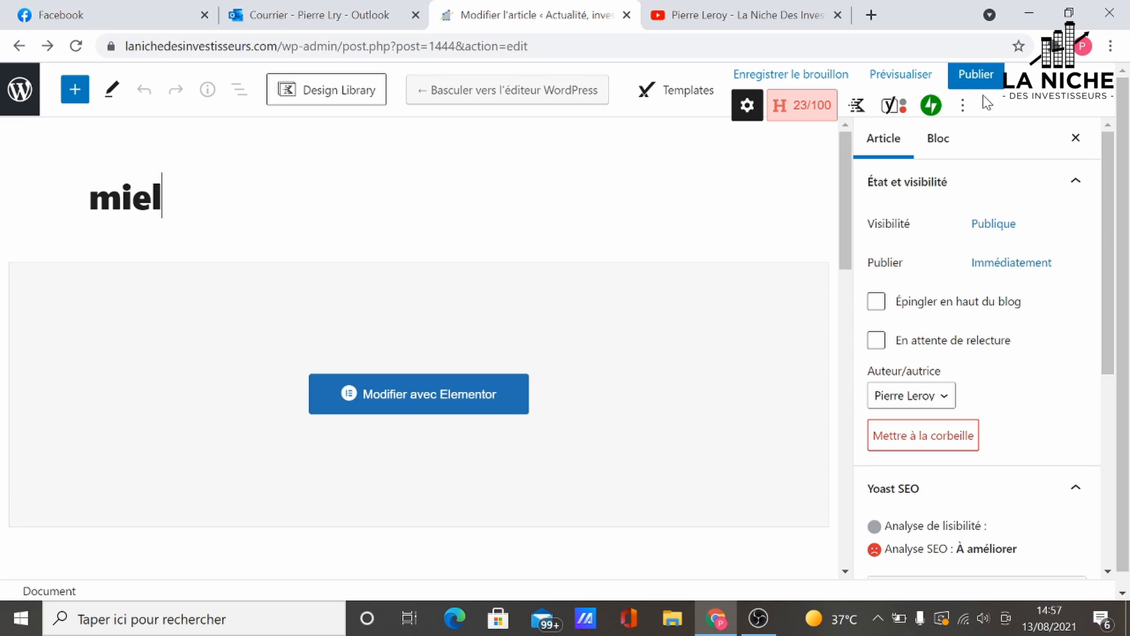
# Look through the post's Yoast SEO fields and article settings, expanding the featured image and excerpt sections
pyautogui.scroll(-6, 1017, 409)
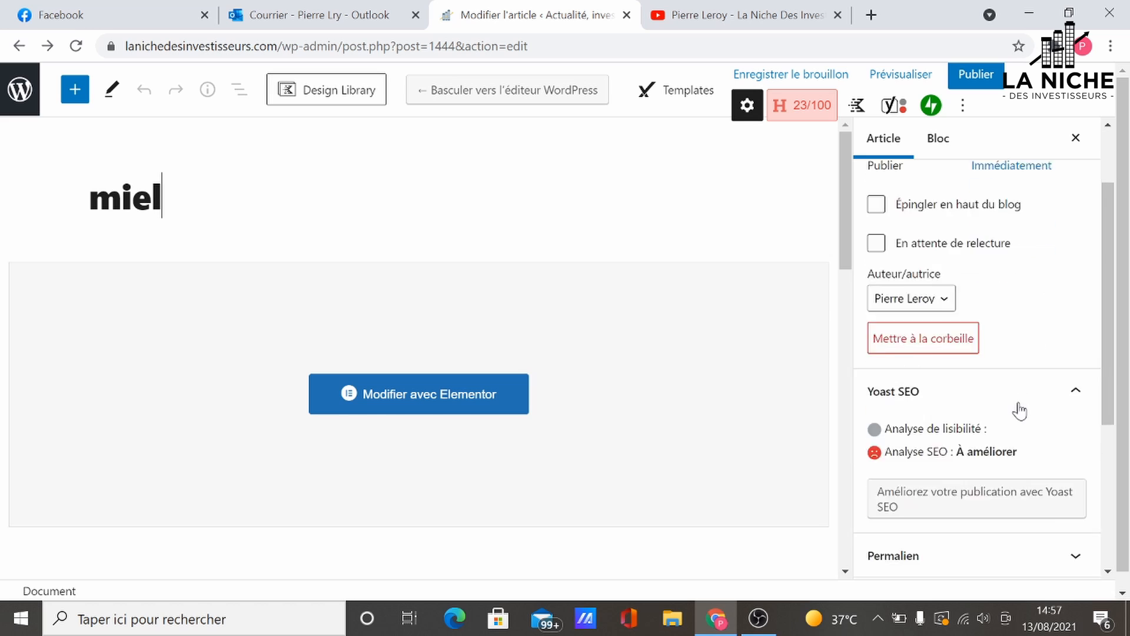
pyautogui.scroll(-10, 220, 475)
pyautogui.scroll(-5, 321, 384)
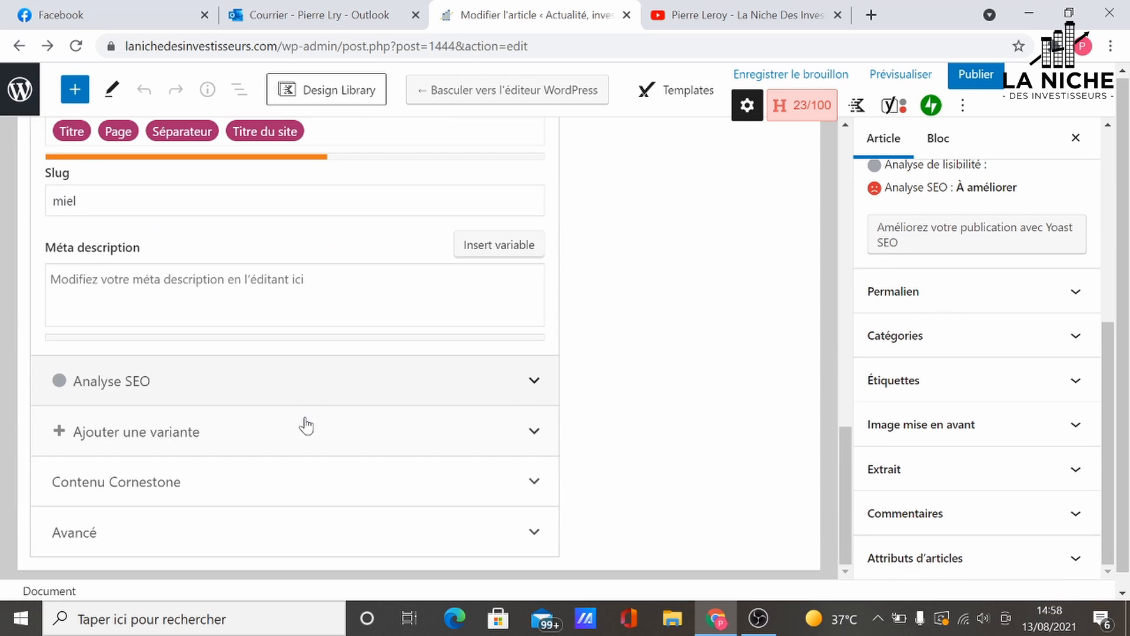
pyautogui.scroll(6, 1037, 399)
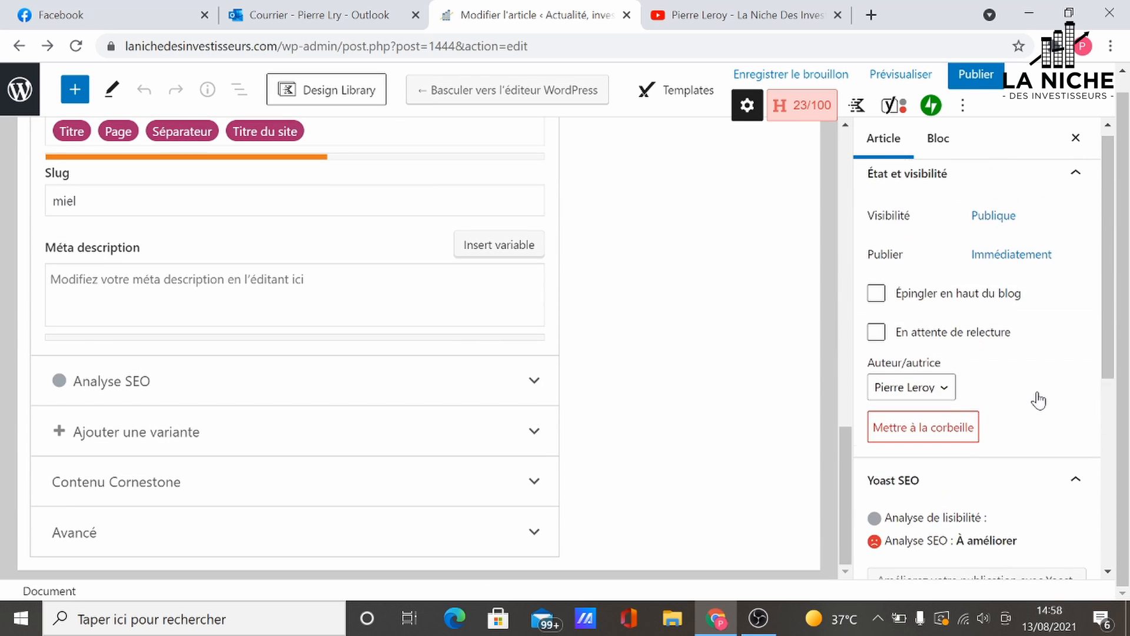
pyautogui.scroll(-5, 1037, 399)
pyautogui.scroll(5, 1028, 368)
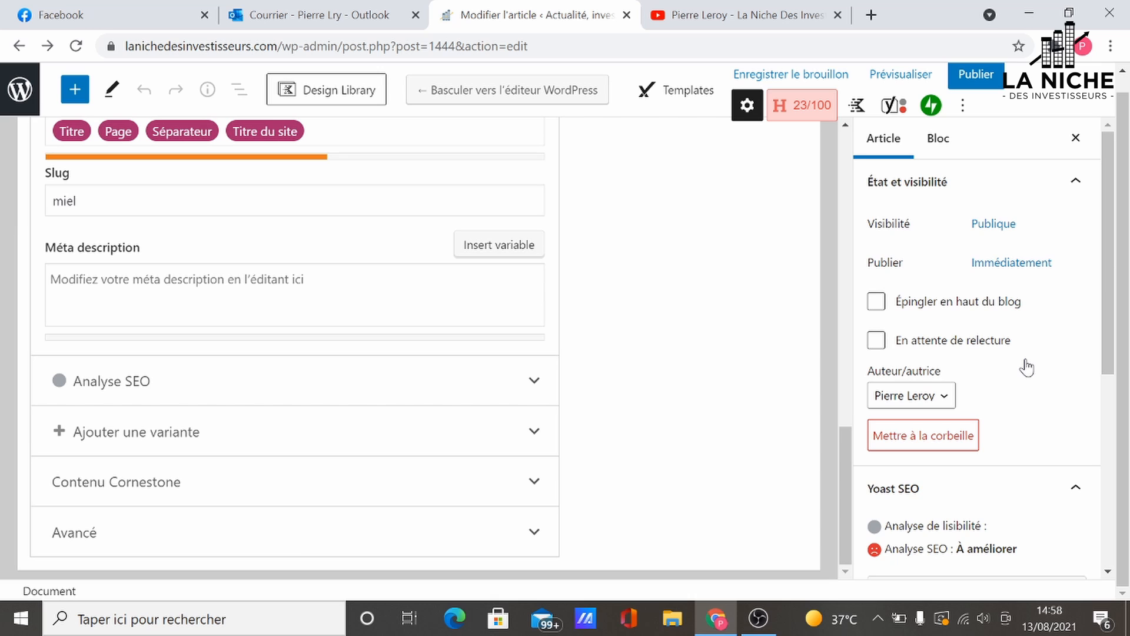
pyautogui.scroll(-5, 1027, 368)
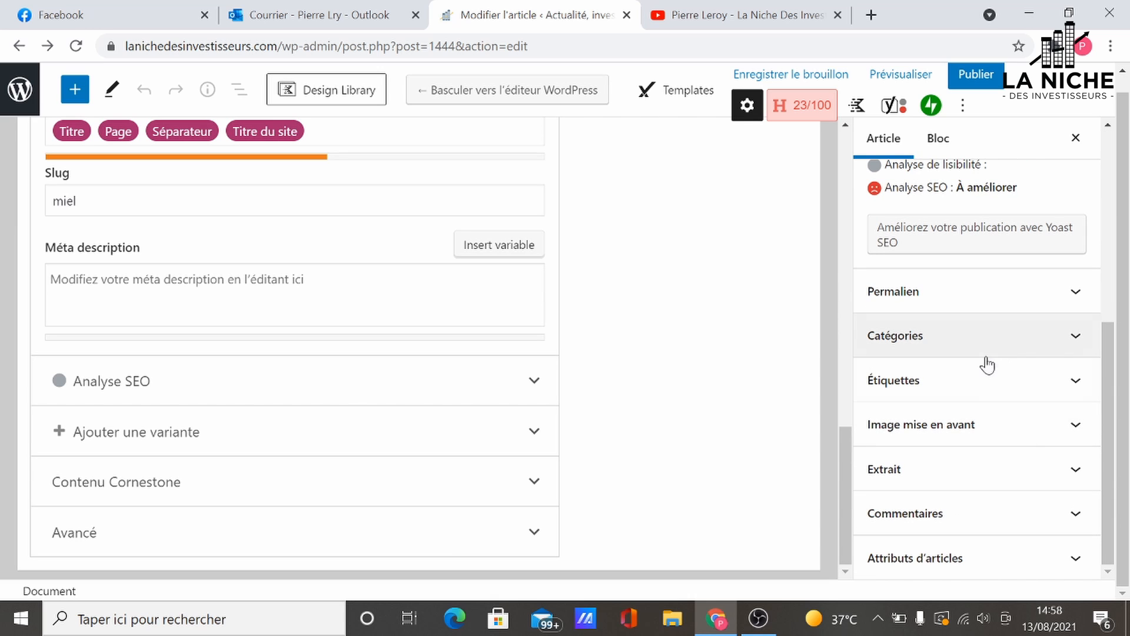
pyautogui.click(1054, 429)
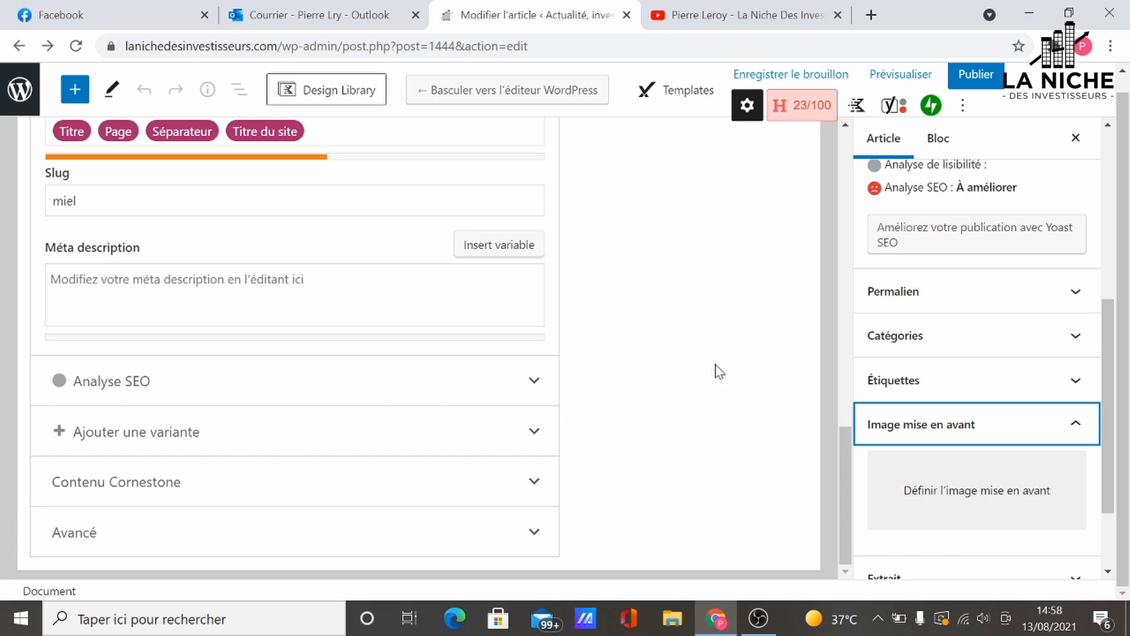
pyautogui.scroll(-2, 979, 467)
pyautogui.click(1090, 474)
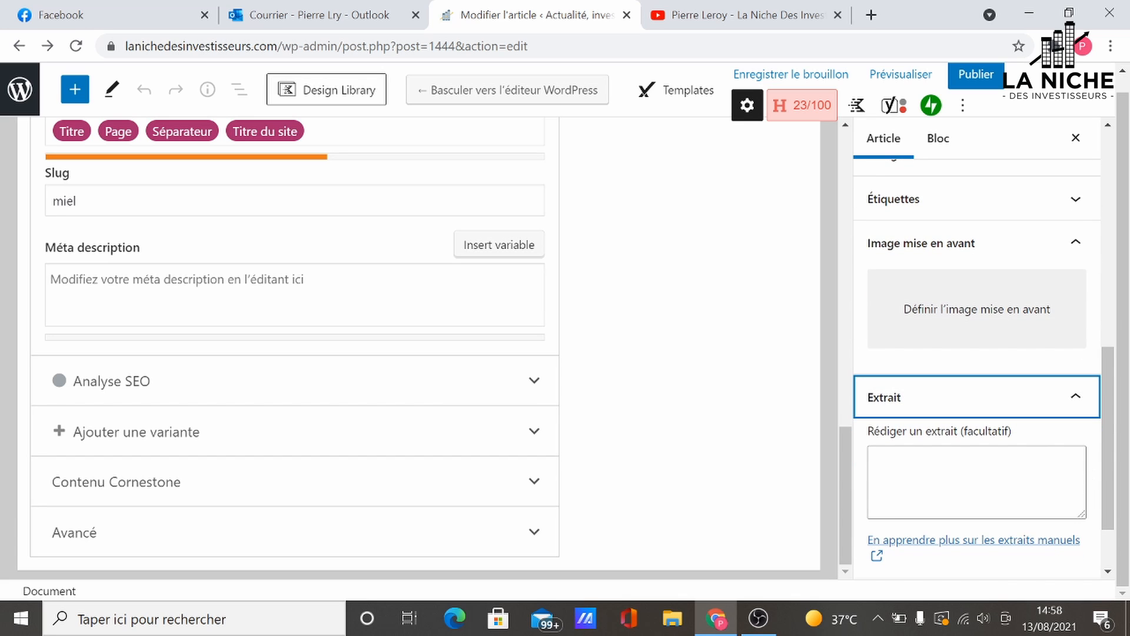
pyautogui.scroll(-2, 1022, 486)
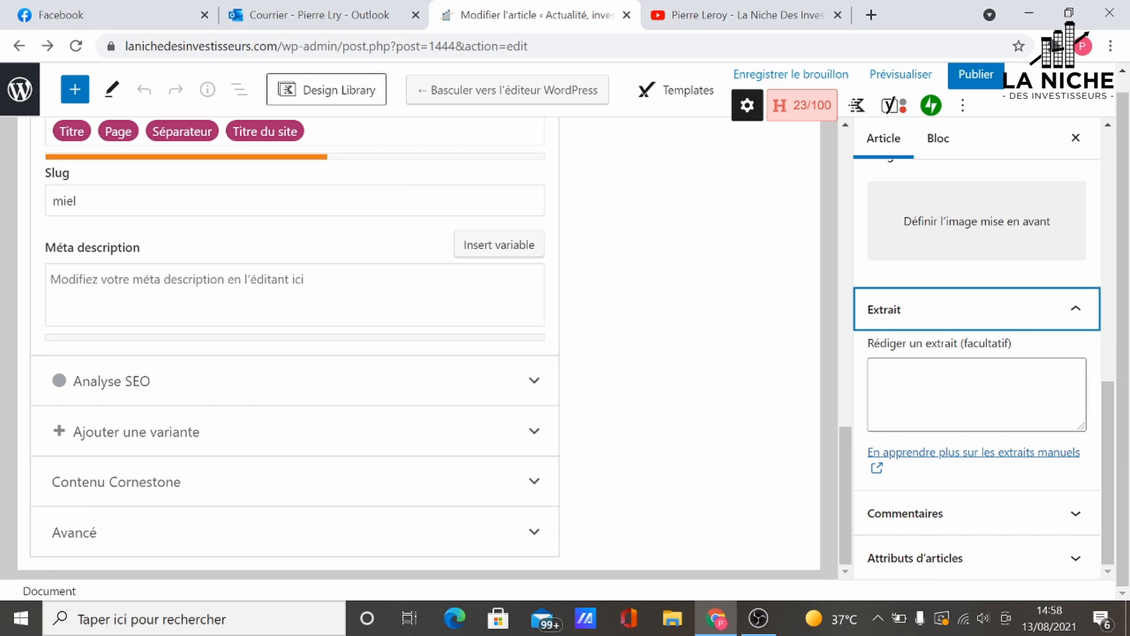
# Review the post's Google preview, target query field, and status and visibility settings
pyautogui.scroll(6, 457, 459)
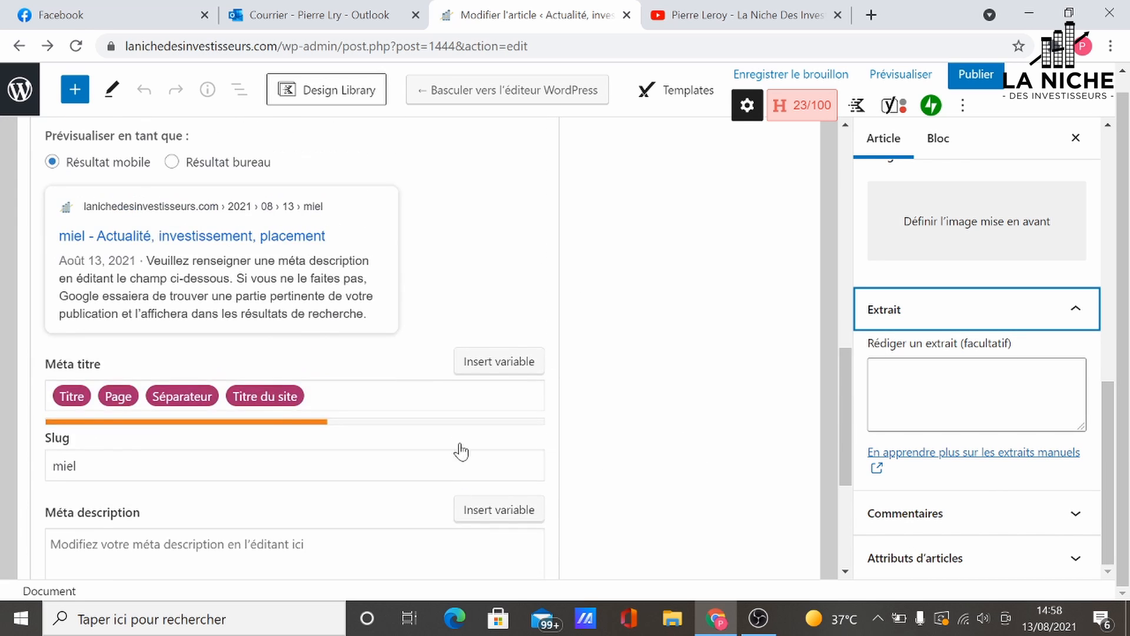
pyautogui.scroll(5, 253, 357)
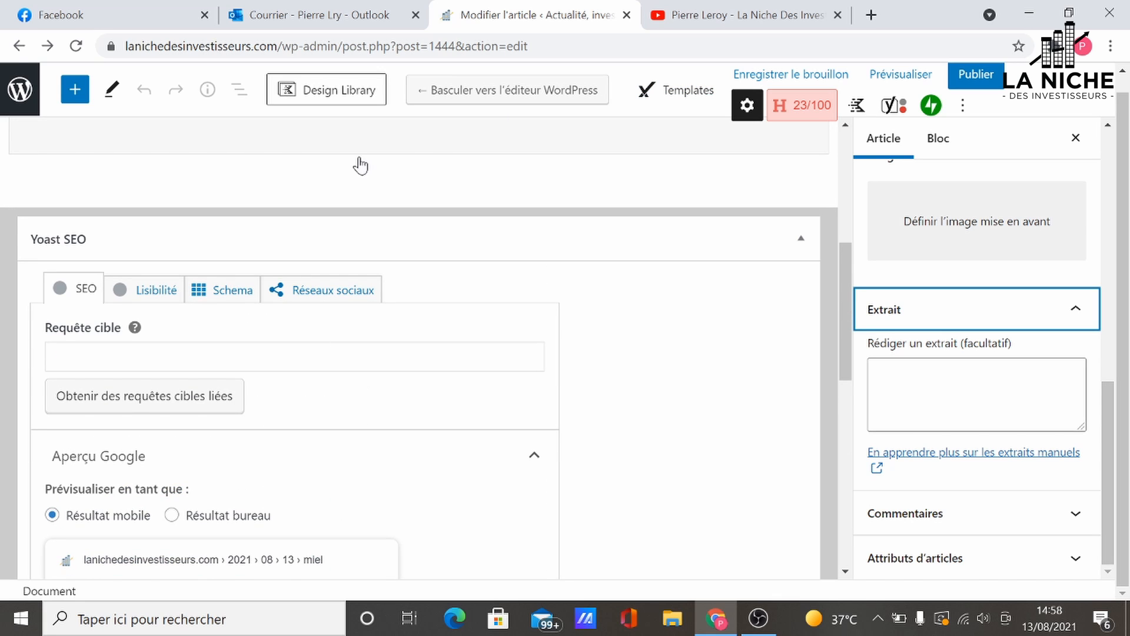
pyautogui.scroll(8, 523, 404)
pyautogui.scroll(10, 922, 435)
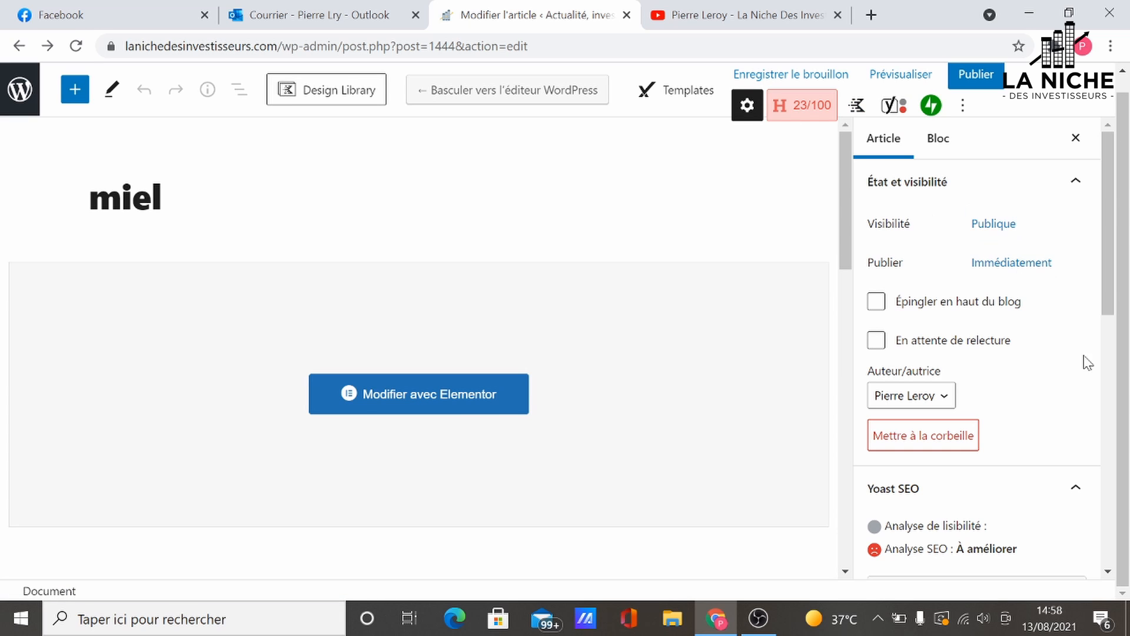
pyautogui.scroll(-5, 1083, 365)
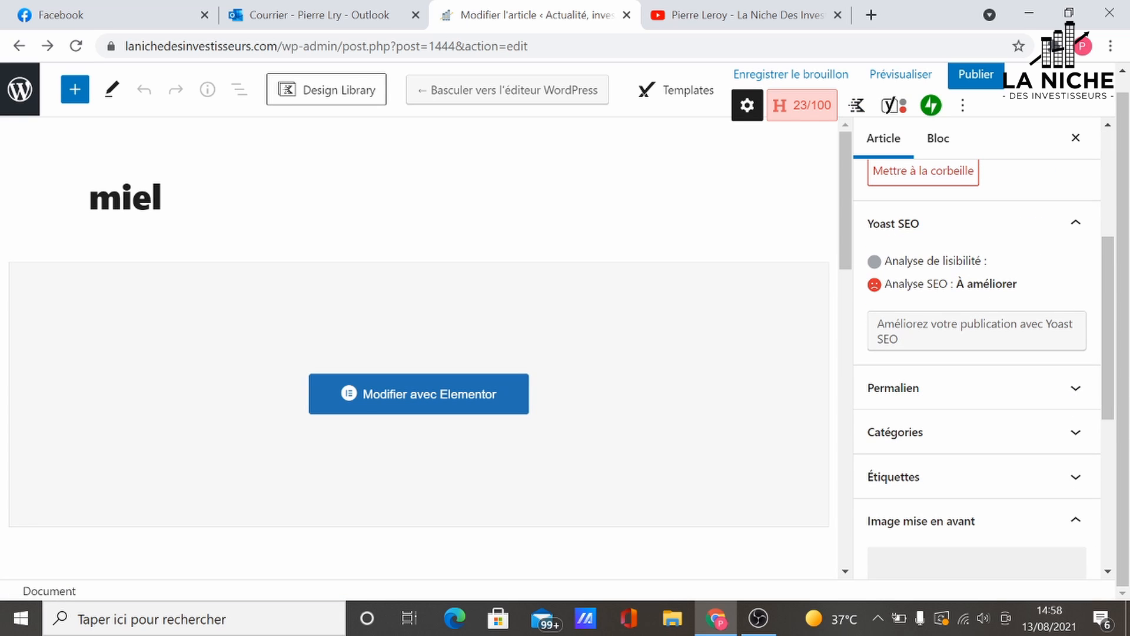